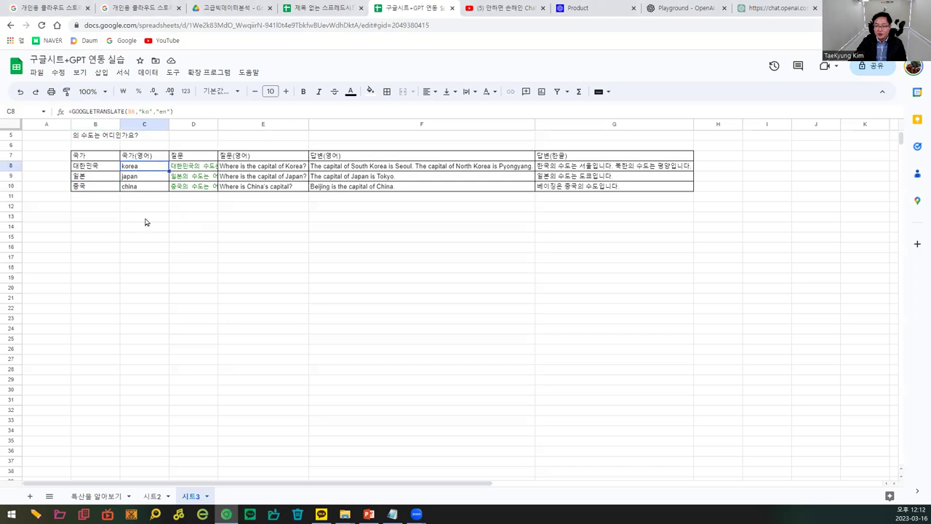
- Widen column D so the full Korean questions fit in their cells
left_click(221, 126)
left_click_drag(221, 126, 281, 127)
left_click(211, 168)
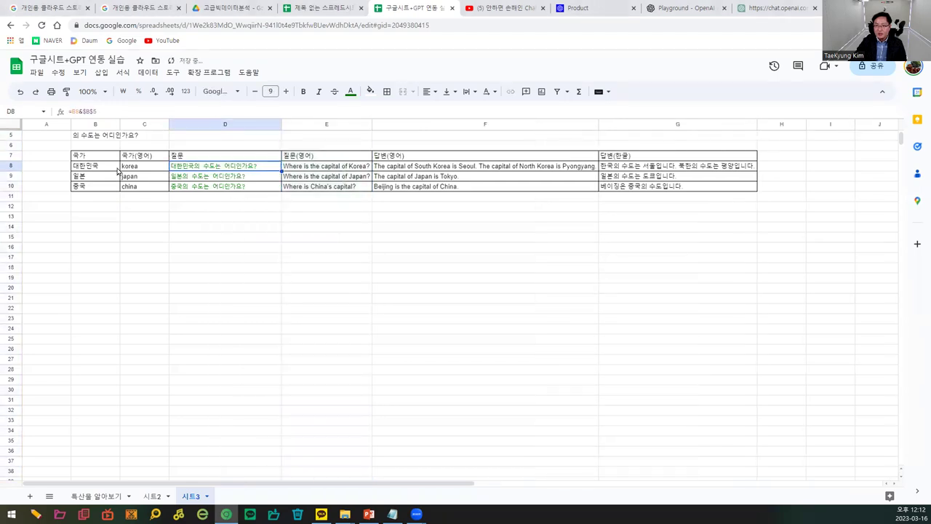
- Examine how row 8 builds and translates the question, then check the GPT answer formulas in F8:F10 and the Korean translation in G8
left_click(85, 167)
left_click(218, 167)
left_click(312, 171)
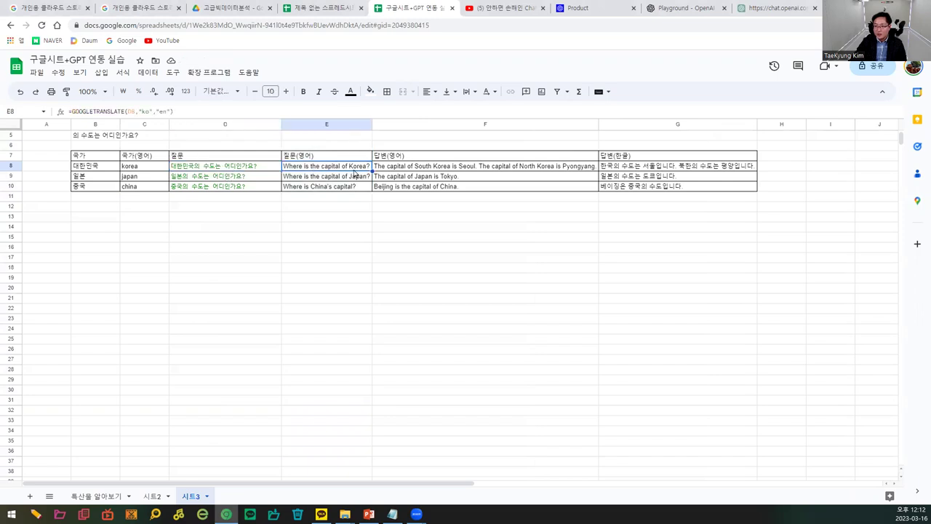
left_click(421, 172)
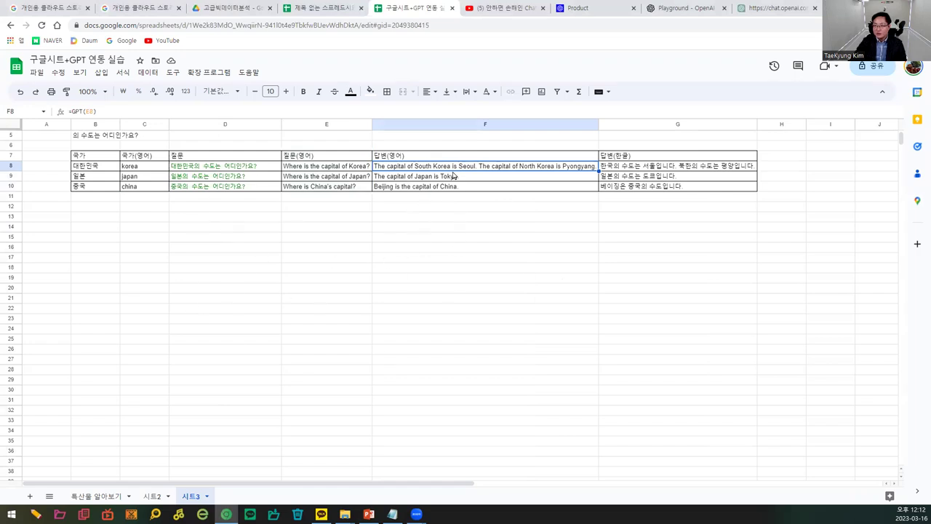
left_click(499, 176)
left_click(495, 168)
left_click(473, 179)
left_click(461, 188)
left_click(449, 168)
left_click(450, 181)
left_click(451, 190)
left_click(450, 168)
left_click(451, 180)
left_click(451, 191)
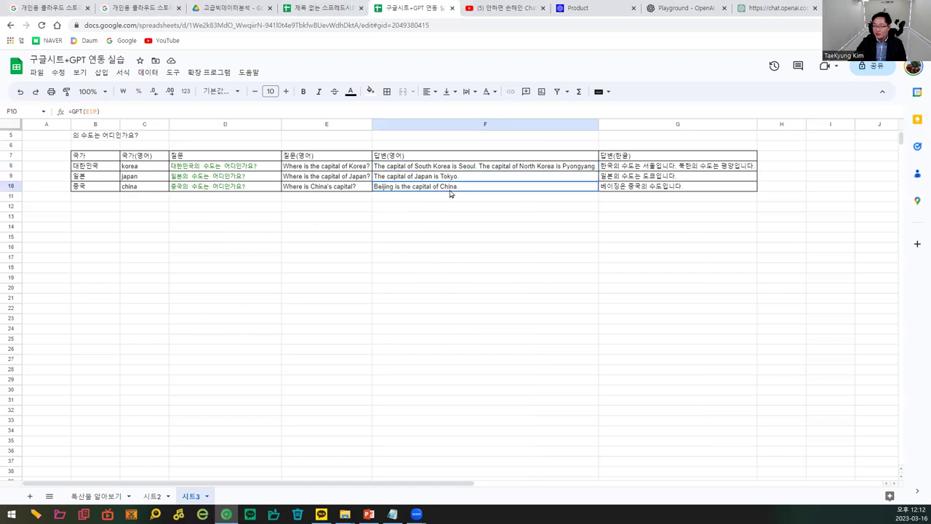
left_click(474, 168)
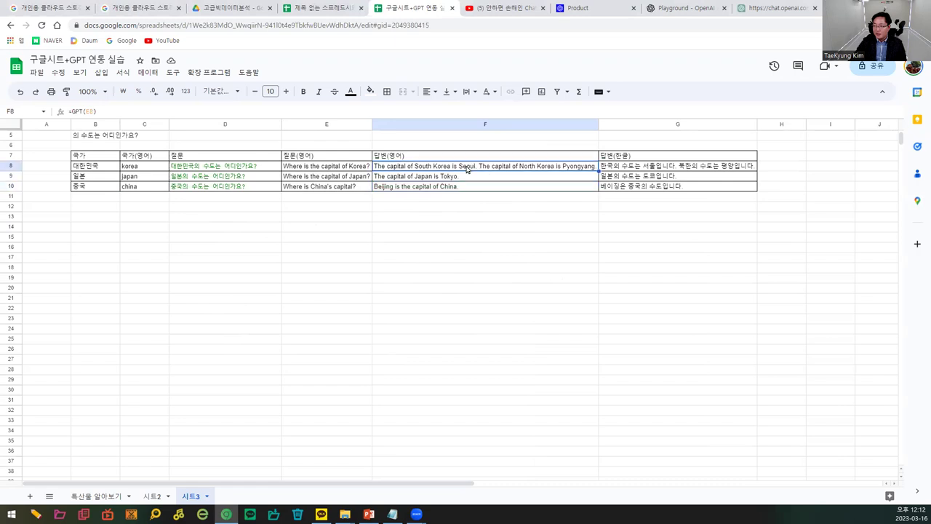
left_click(636, 170)
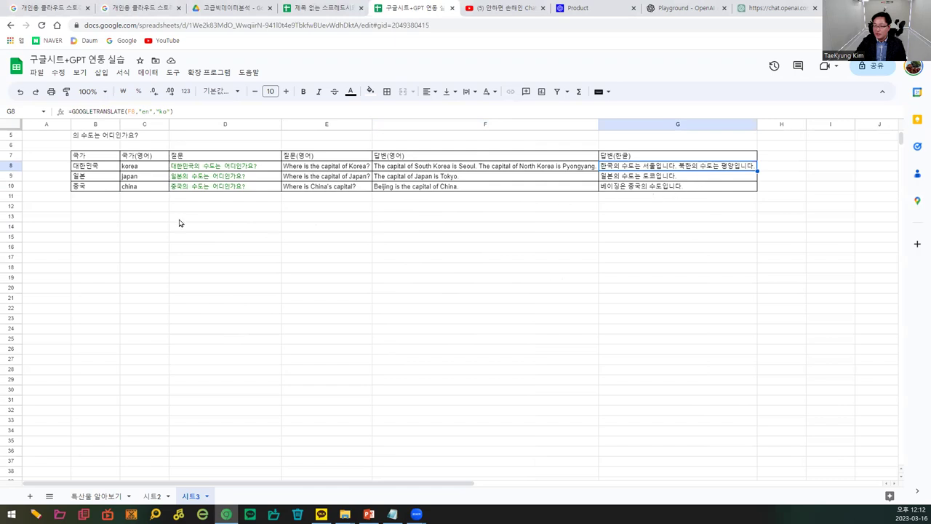
- Add the countries 미국, 러시아, 필리핀 and 캄보디아 below 중국 in cells B11 to B14
left_click(97, 198)
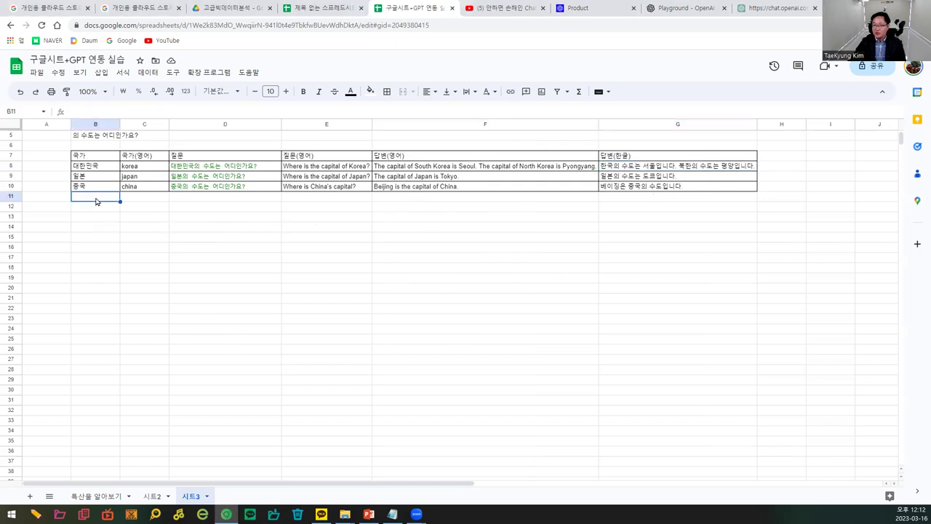
left_click(104, 167)
left_click(101, 176)
left_click(99, 187)
key("Down")
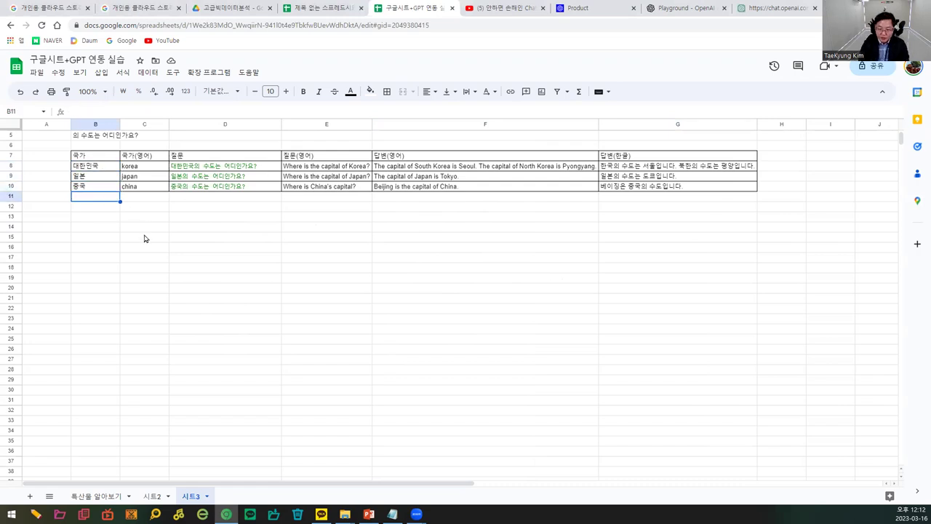
type("미국")
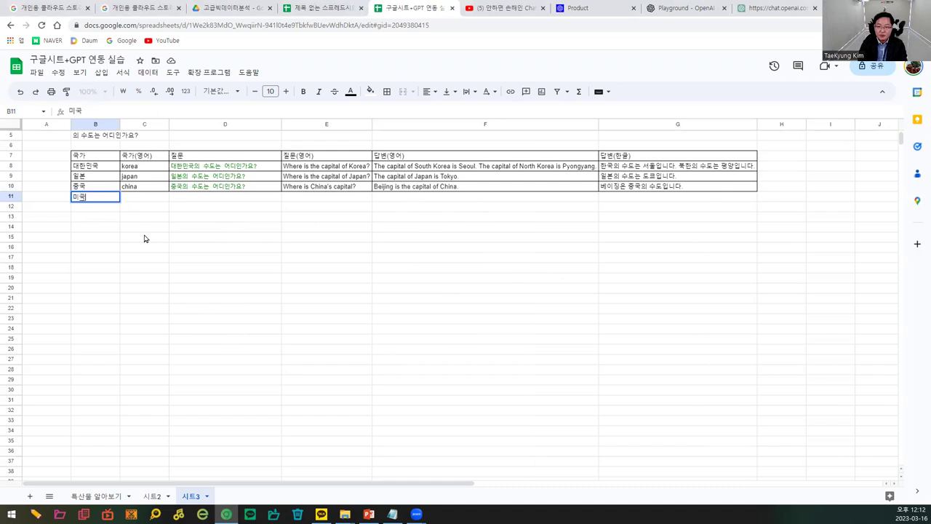
key("Return")
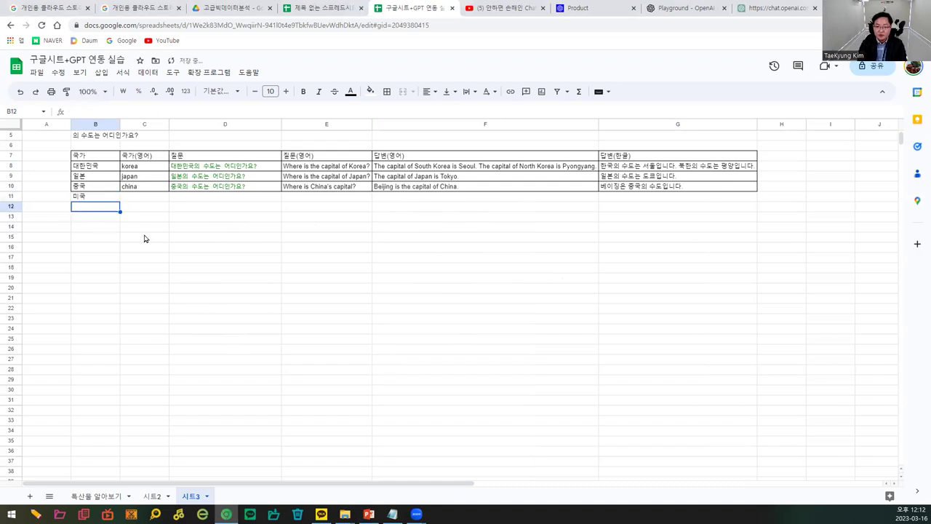
type("러시아")
key("Return")
type("필리핀")
key("Return")
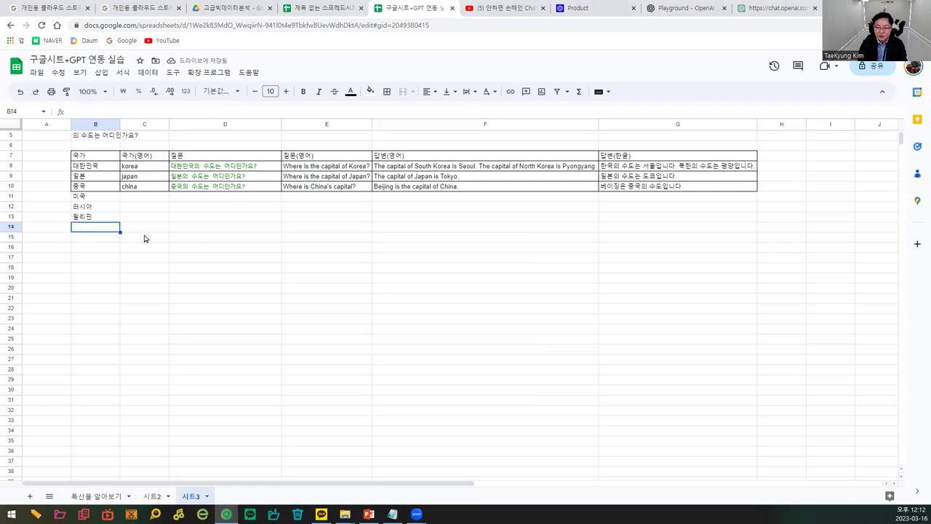
type("캄보디아")
key("Return")
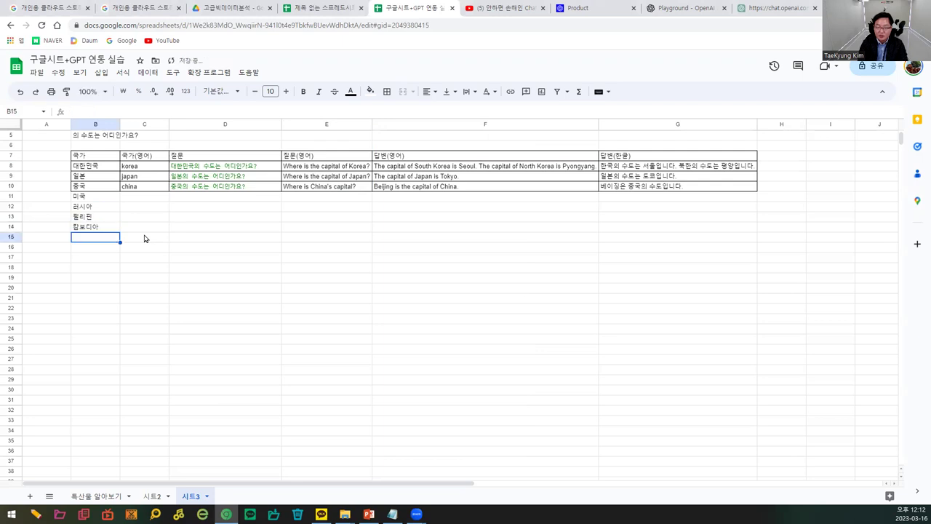
- Add the countries 베트남, 미얀마 and 라오스 in cells B15 to B17
type("ㅂㅔ트남")
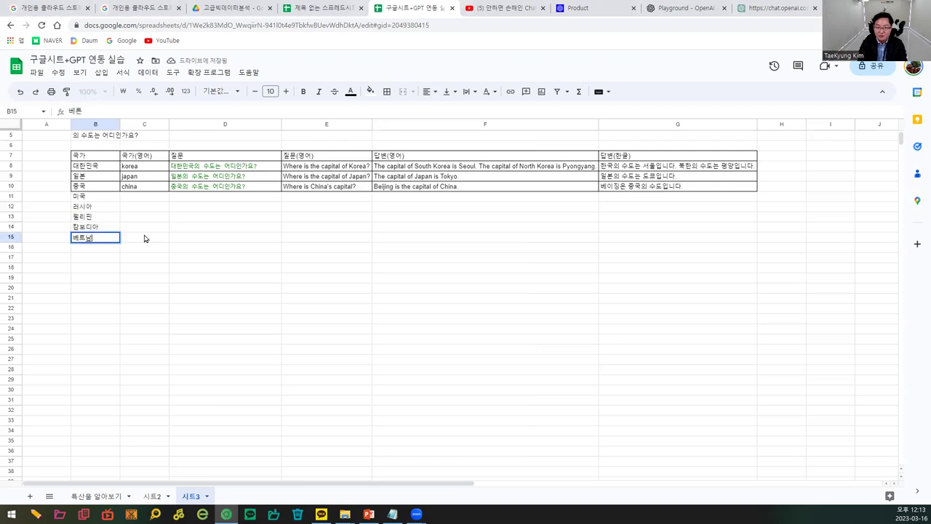
key("Return")
type("미얀마")
key("Return")
type("라이")
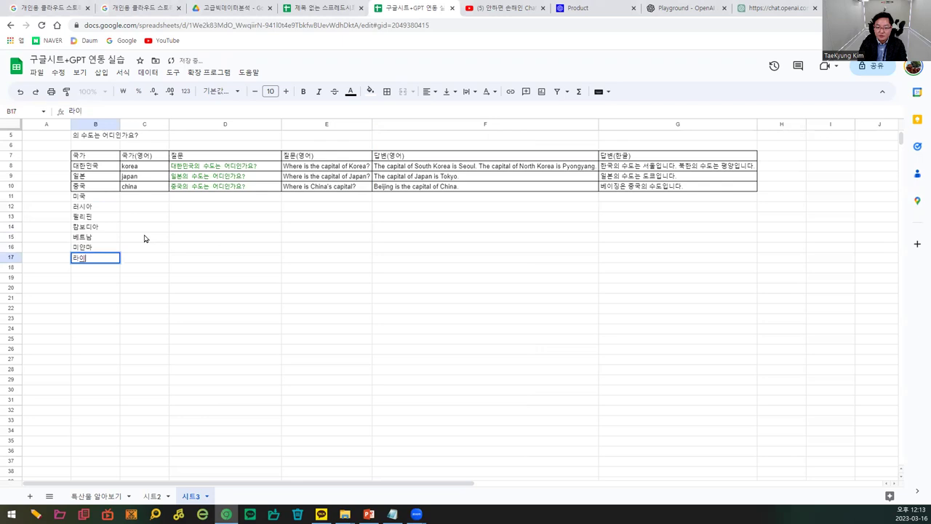
type("스")
key("Return")
- Add the countries 말레이시아, 브라질, 콩고 and 가나 in cells B18 to B21
type("말레이시아")
key("Return")
type("브라질")
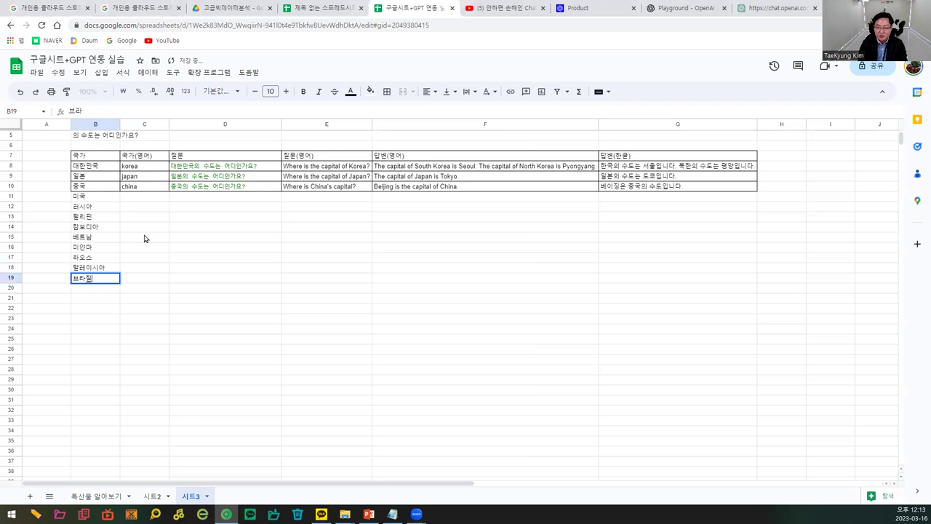
key("Return")
type("콩고")
key("Return")
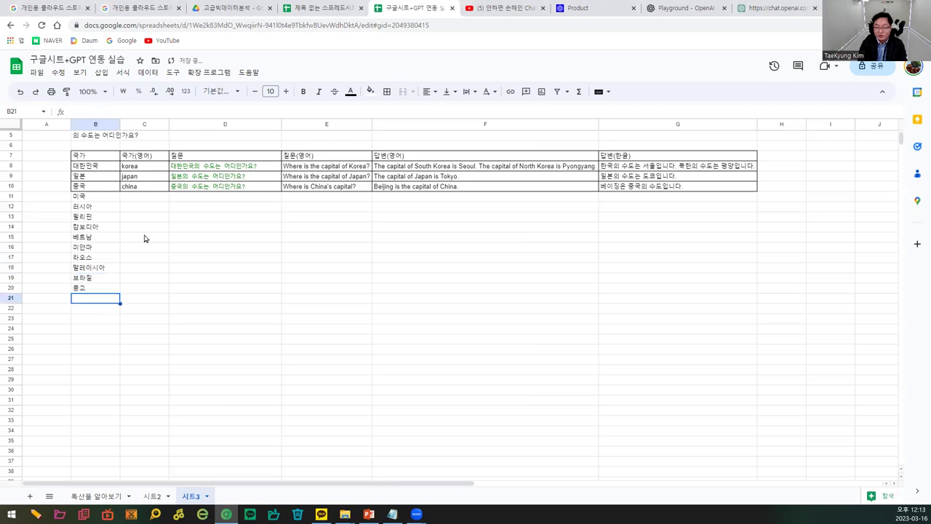
type("가나")
key("Return")
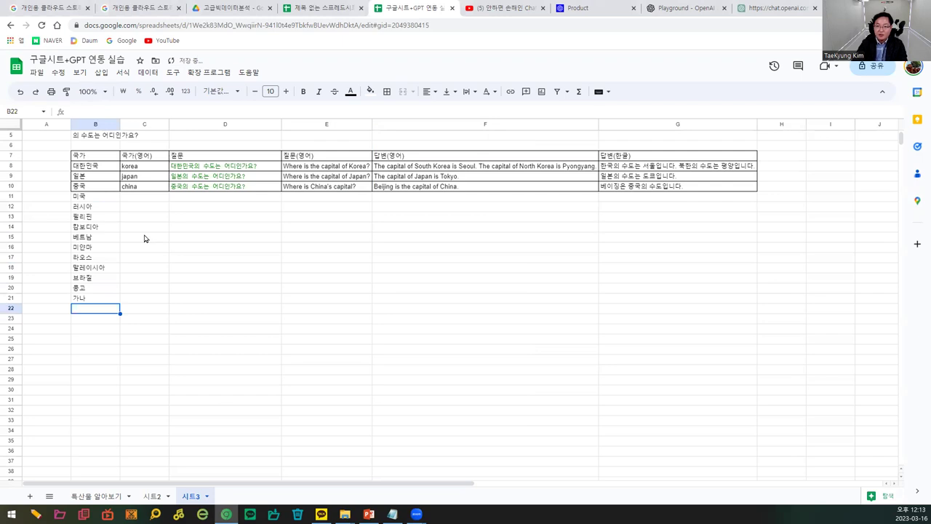
- Fill the country-name translation formula from C10 down to C21, and apply all borders to the new country cells B11:B21
left_click(164, 189)
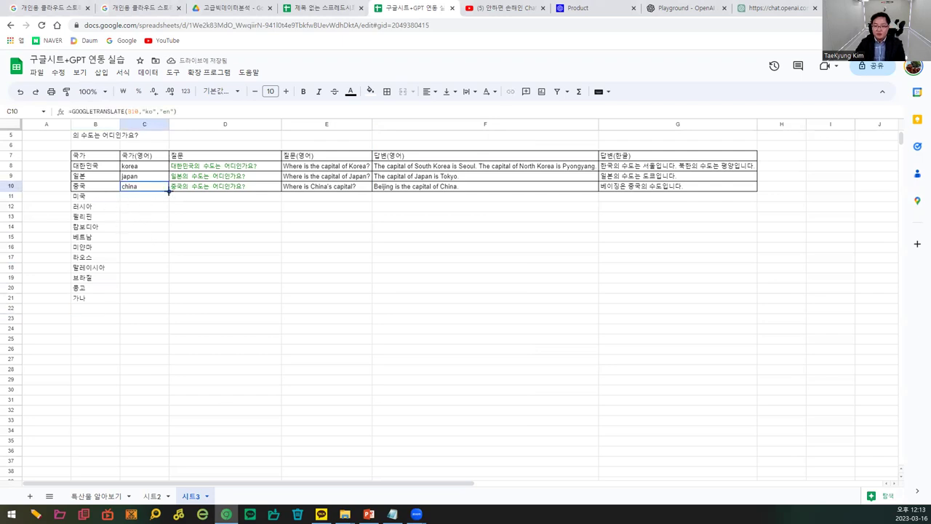
double_click(169, 191)
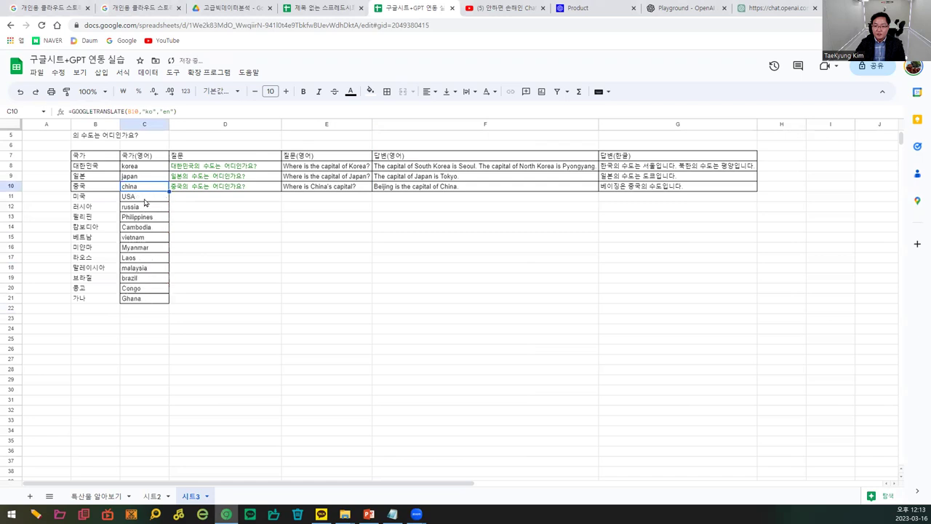
left_click(85, 190)
left_click_drag(89, 200, 92, 301)
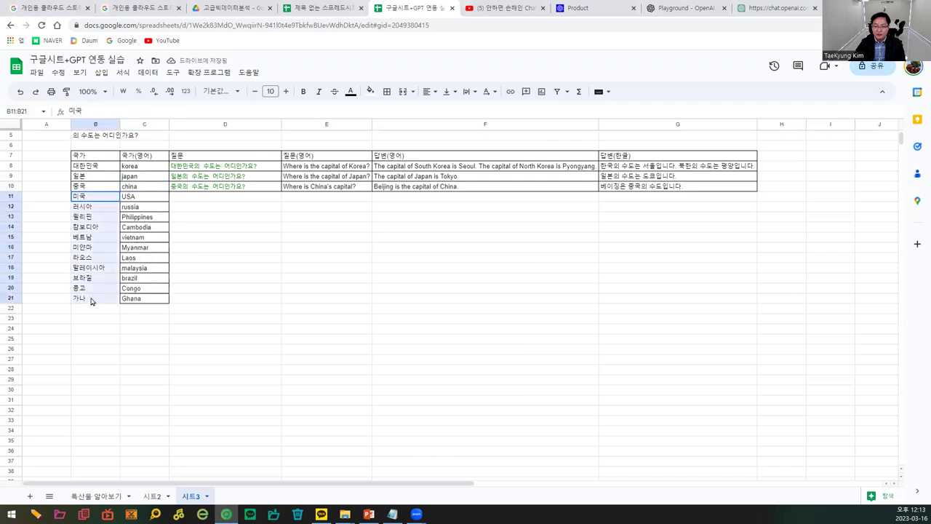
left_click(386, 91)
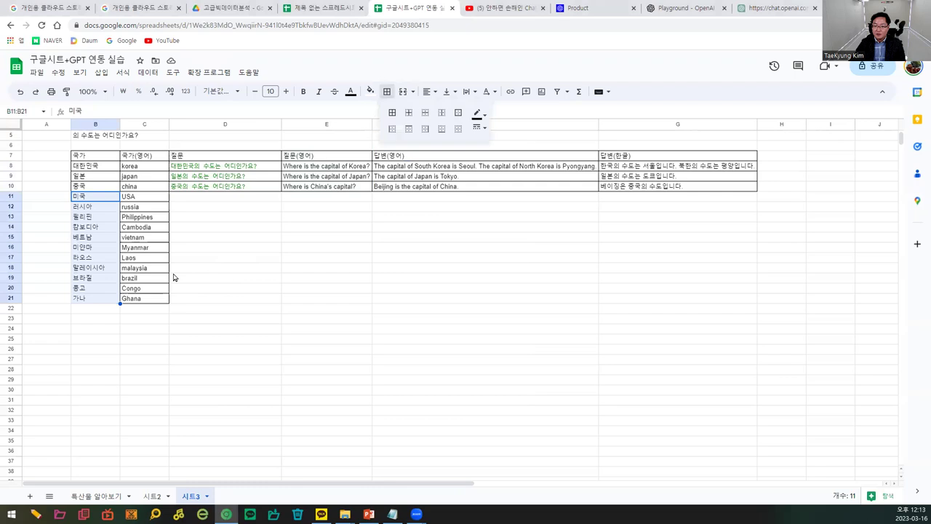
left_click(392, 112)
left_click(164, 289)
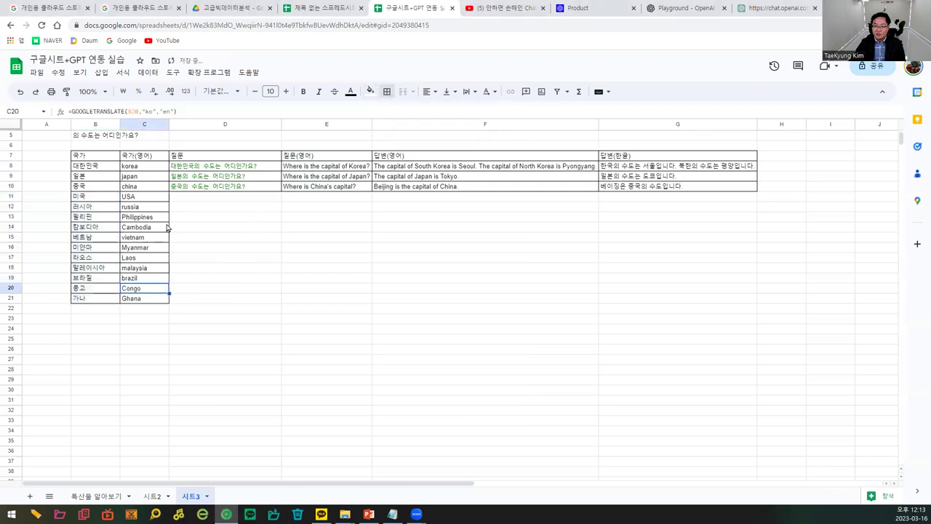
- Fill the Korean question formula from D10 down to D21 for all the added countries
left_click(240, 188)
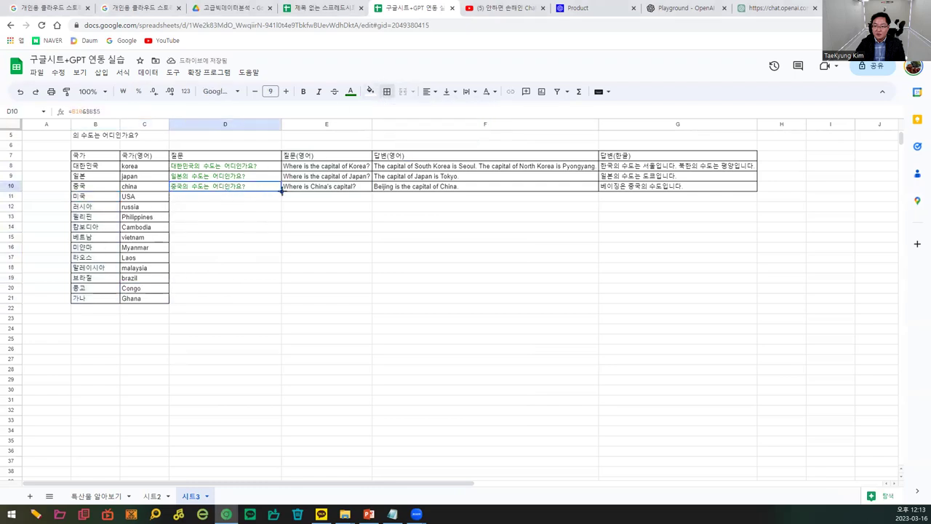
left_click_drag(282, 190, 285, 192)
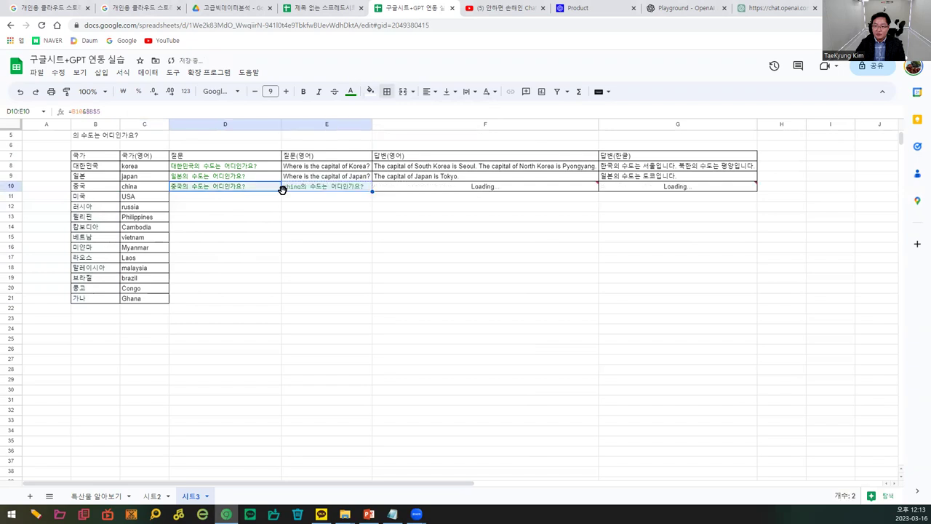
left_click(279, 191)
left_click_drag(281, 190, 270, 295)
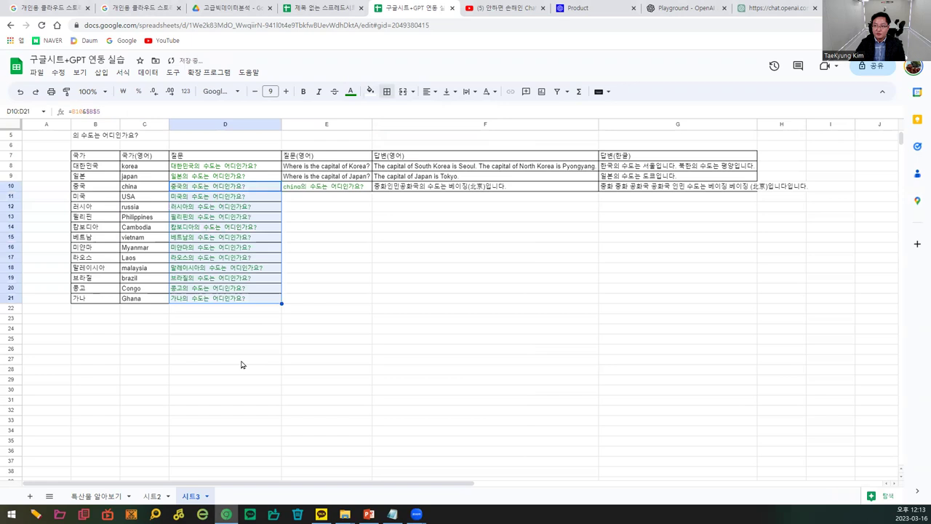
left_click(239, 360)
left_click(225, 289)
left_click(209, 207)
left_click(213, 186)
left_click(213, 170)
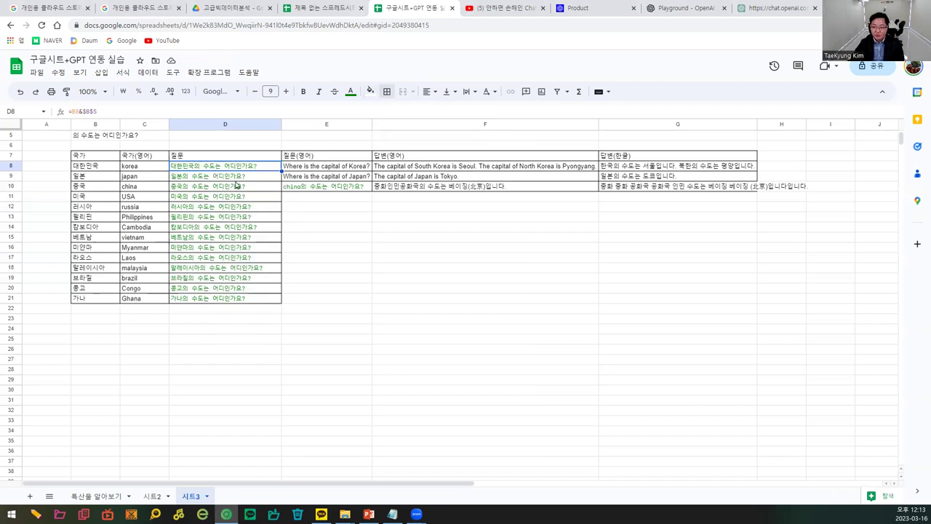
- Fill the Korean-to-English question translation formula from E9 down to E21, overwriting the wrong formula in E10
left_click(356, 187)
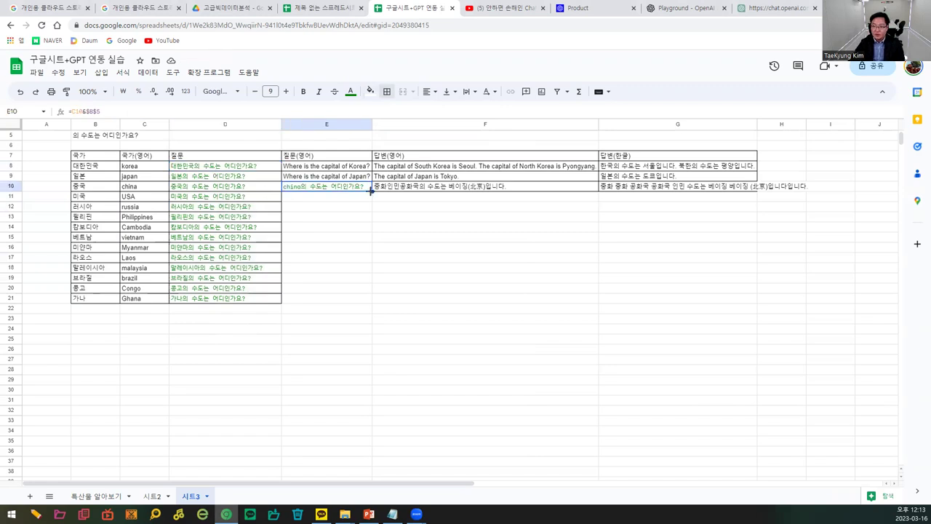
left_click_drag(371, 190, 364, 300)
left_click(367, 178)
left_click_drag(371, 181, 362, 300)
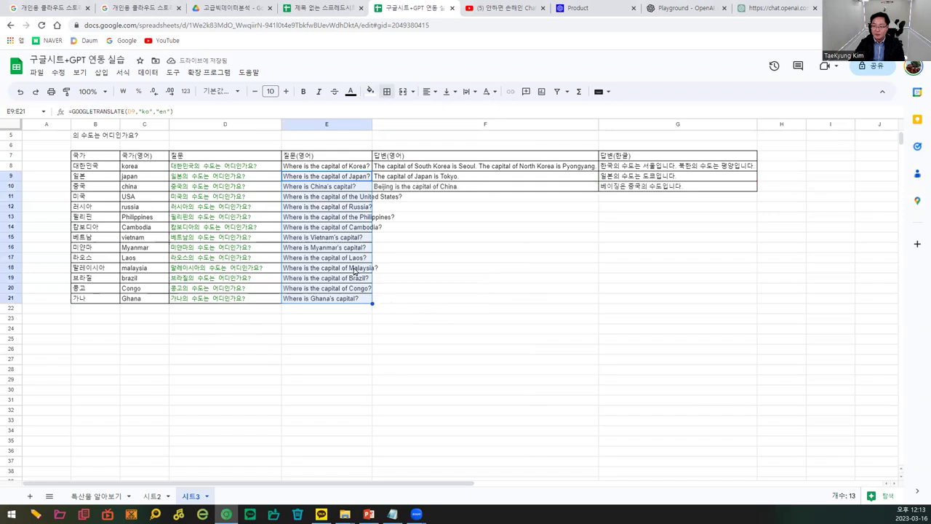
left_click(333, 258)
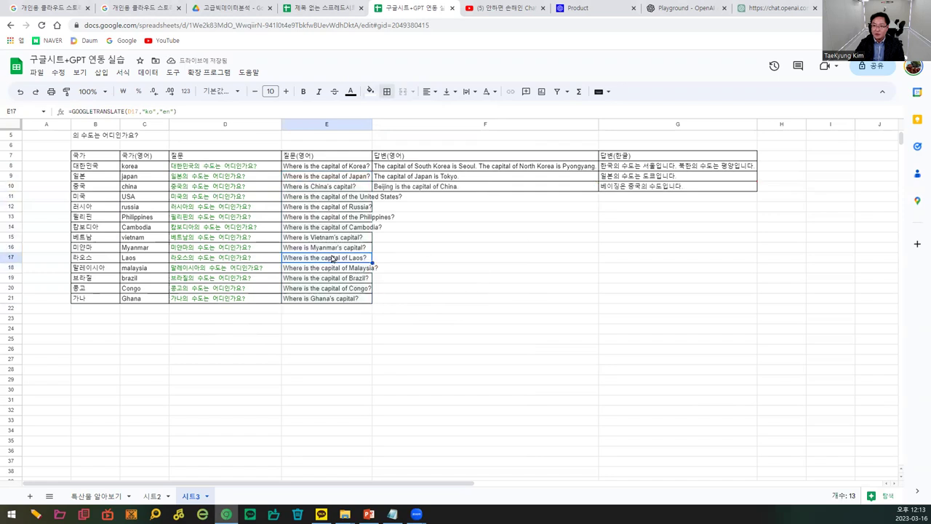
- Fill the GPT answer formula from F10 down to F21 to get English answers for every added country
left_click(480, 190)
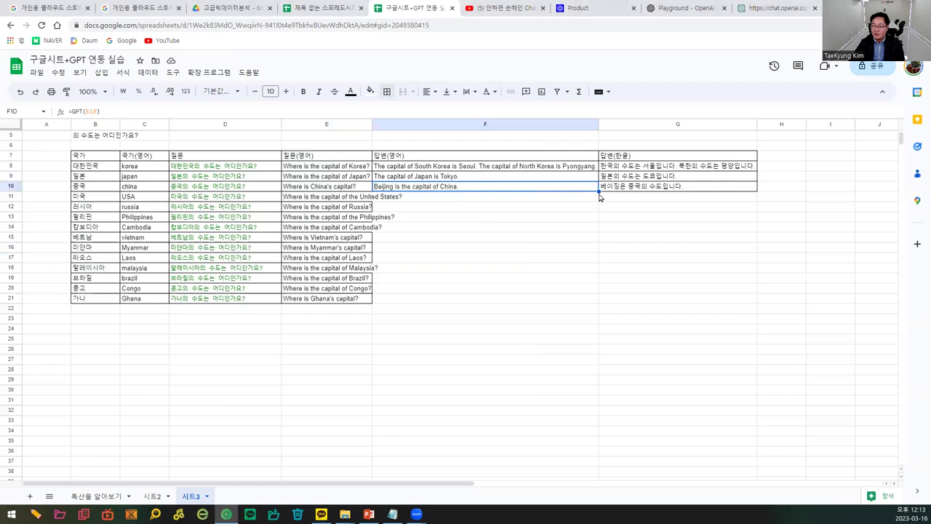
left_click_drag(598, 190, 586, 306)
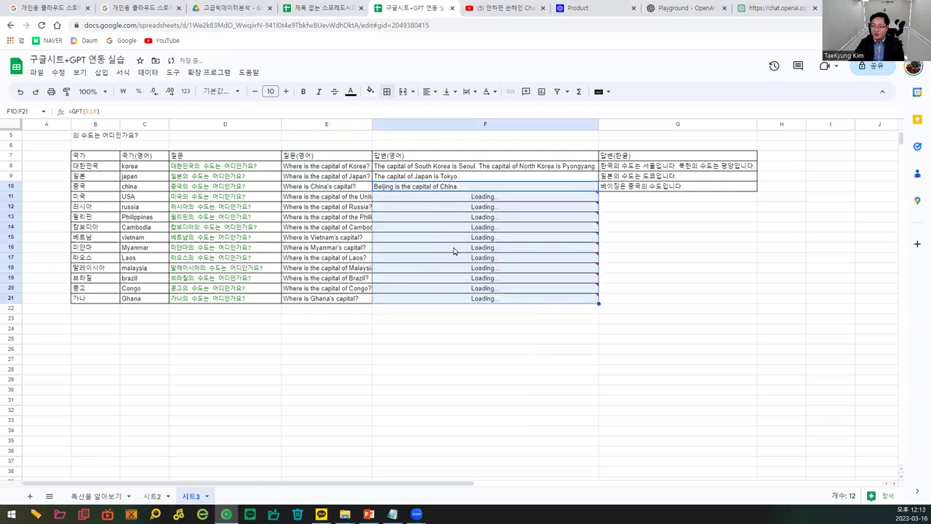
mouse_move(461, 243)
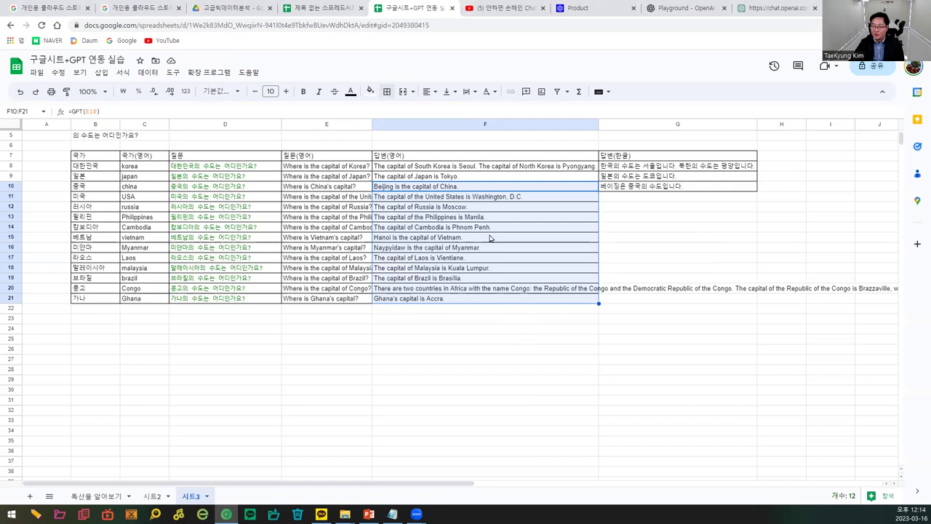
- Fill the English-to-Korean answer translation formula from G10 down to G21
left_click(716, 188)
left_click_drag(758, 192, 754, 305)
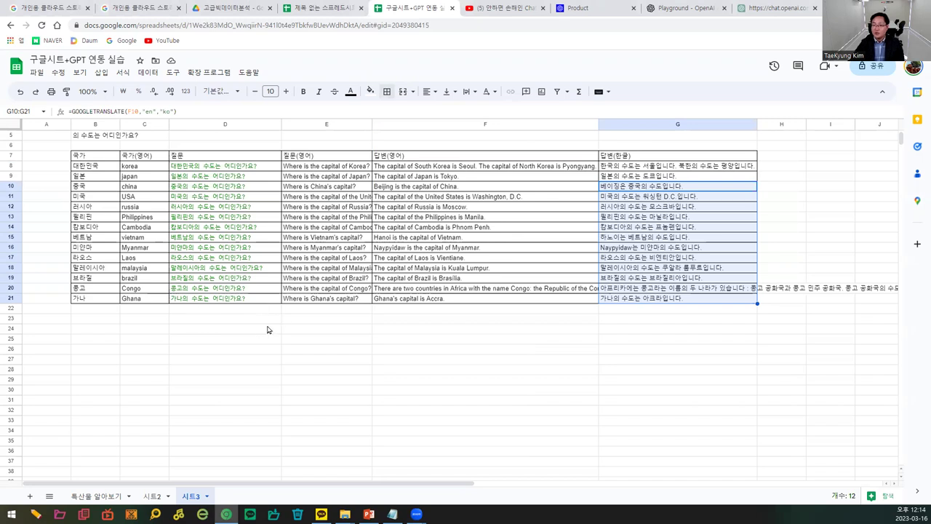
left_click(149, 320)
- Review the completed table, checking the country column against the shared question text in B5
scroll(137, 329, "up", 1)
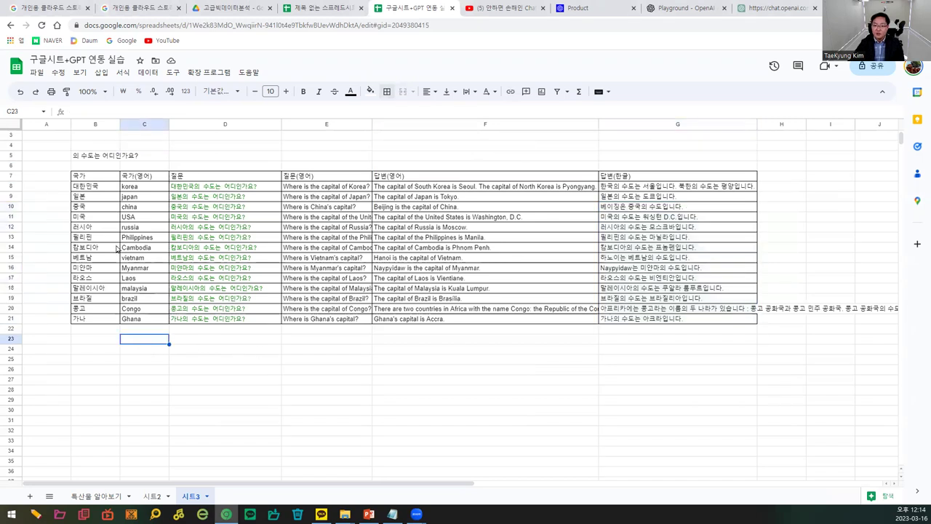
left_click(87, 179)
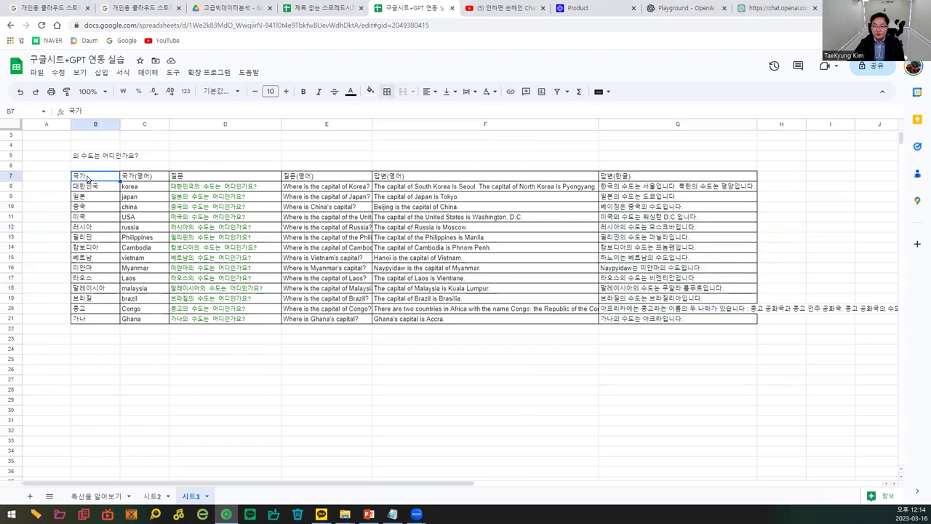
key("Down")
key("Down")
key("Down")
key("Down")
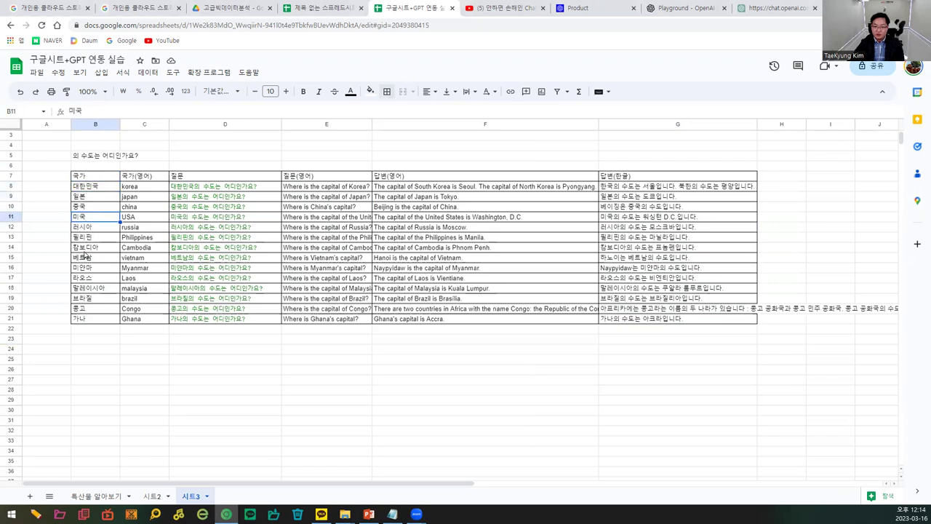
key("ctrl+Up")
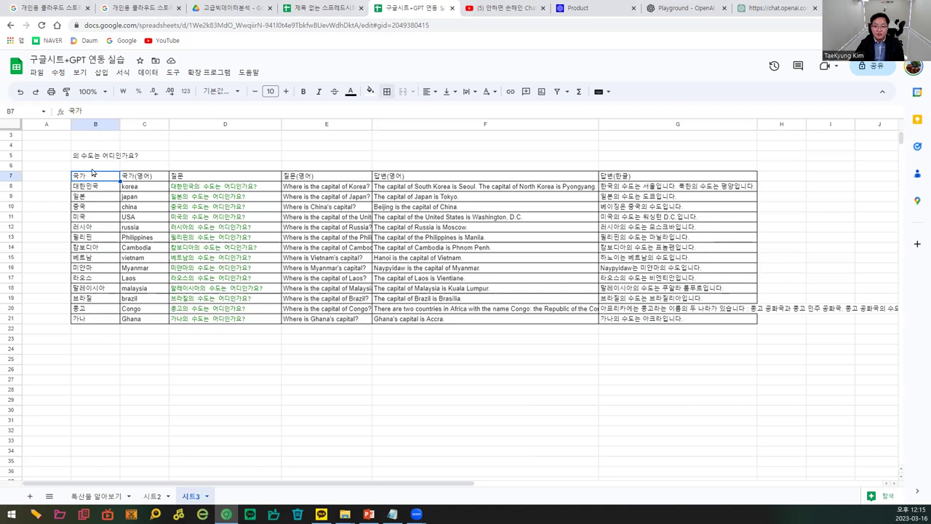
left_click(93, 155)
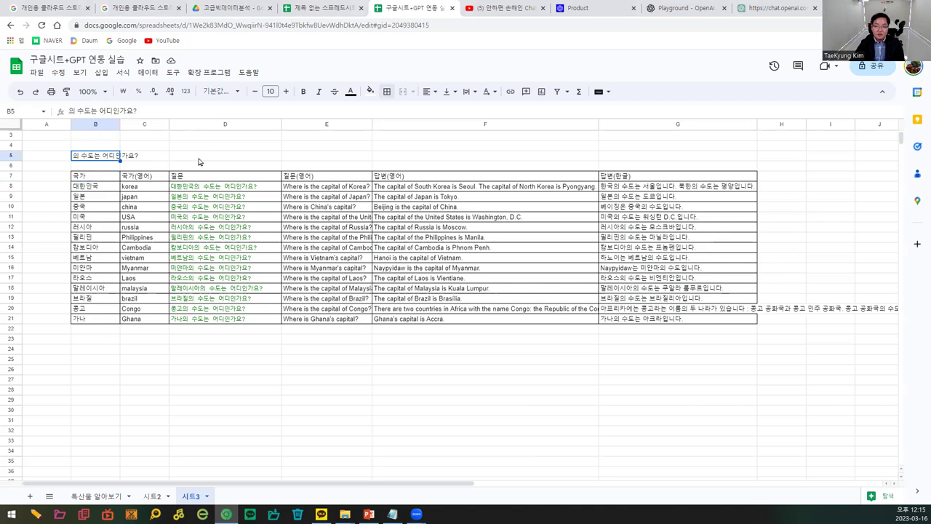
left_click(84, 187)
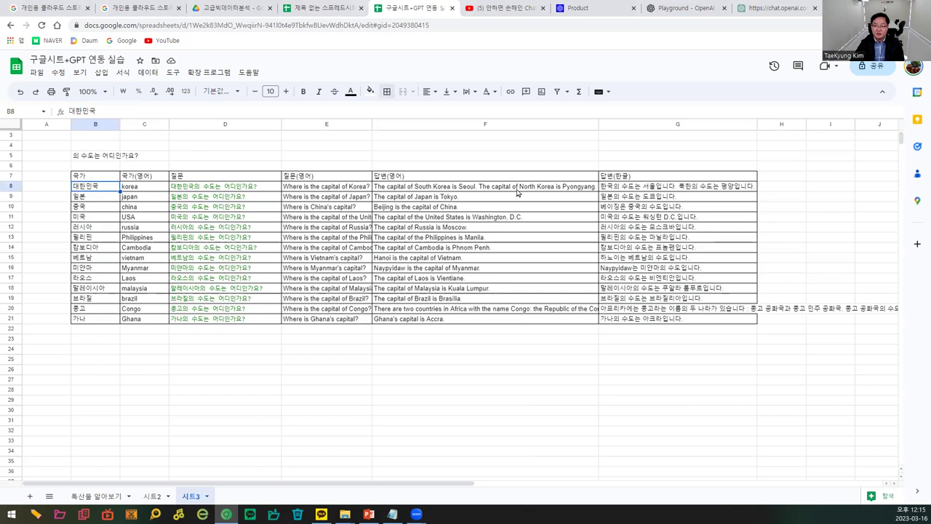
left_click(90, 207)
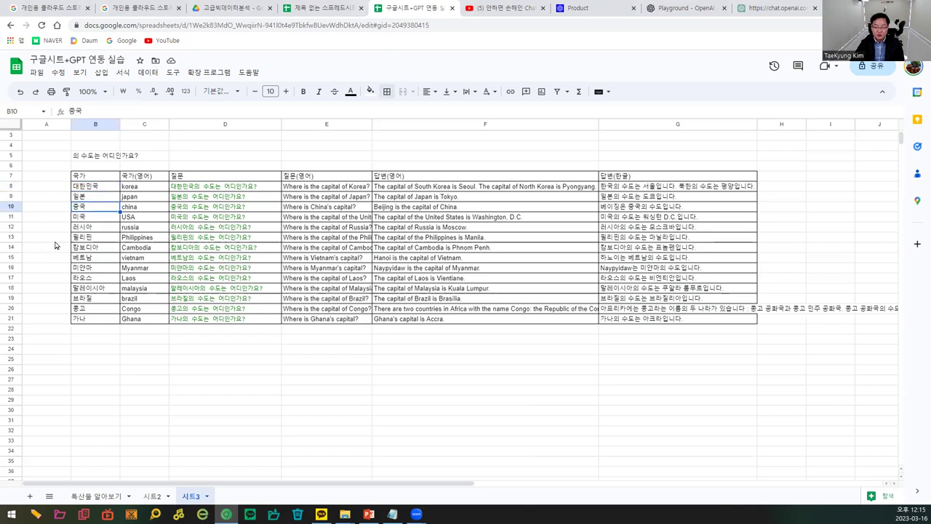